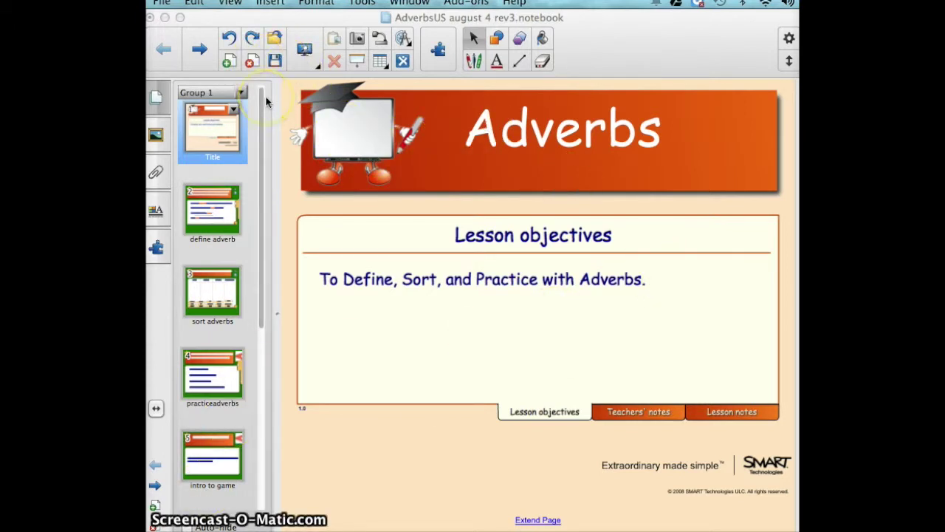
Insert a blank page after the Title page and add the text "Adverb" on its left half
left_click(228, 61)
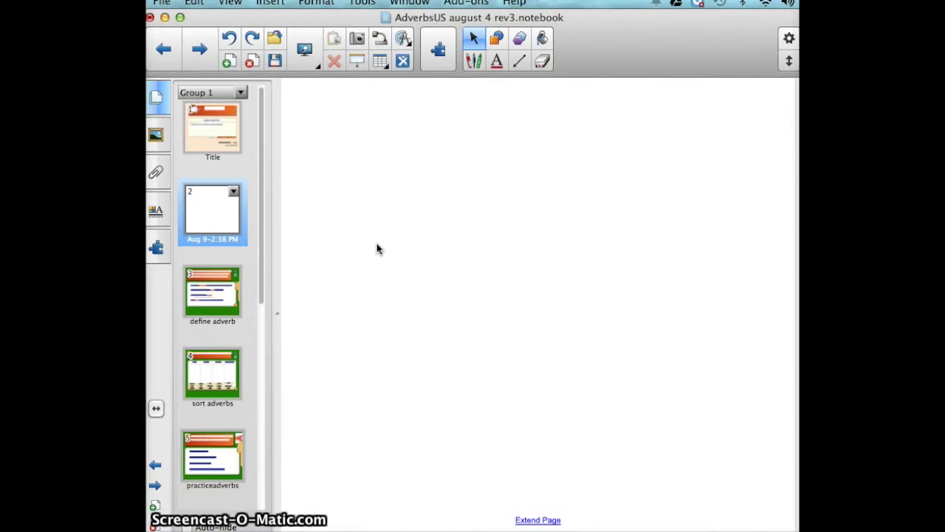
left_click(378, 250)
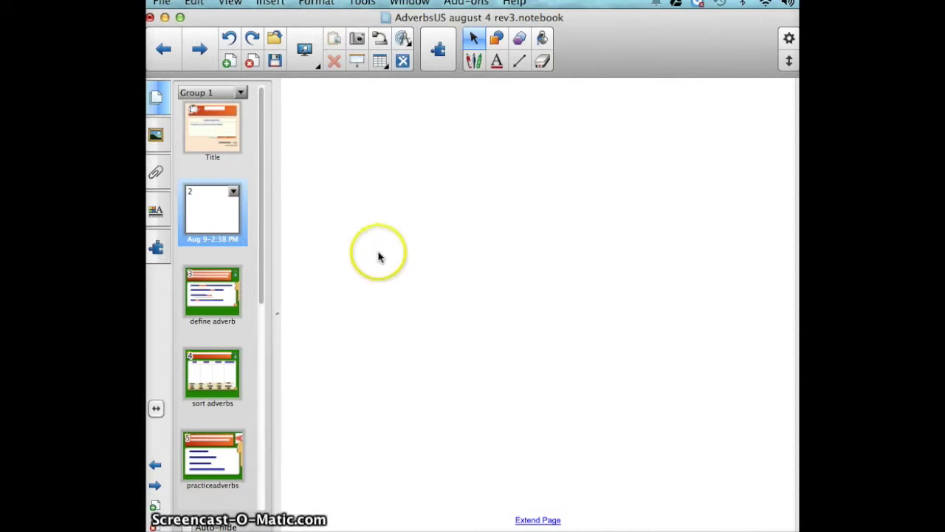
left_click(364, 256)
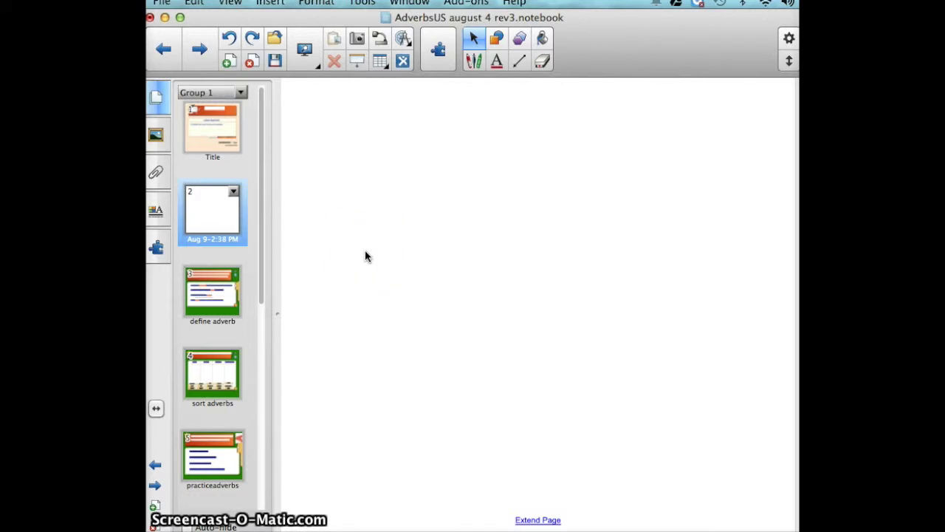
type("Adverb")
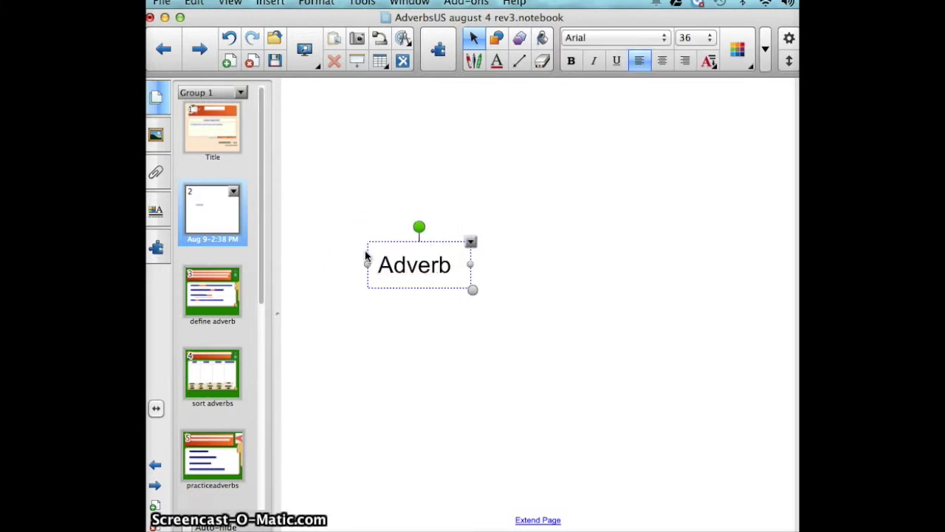
left_click(507, 260)
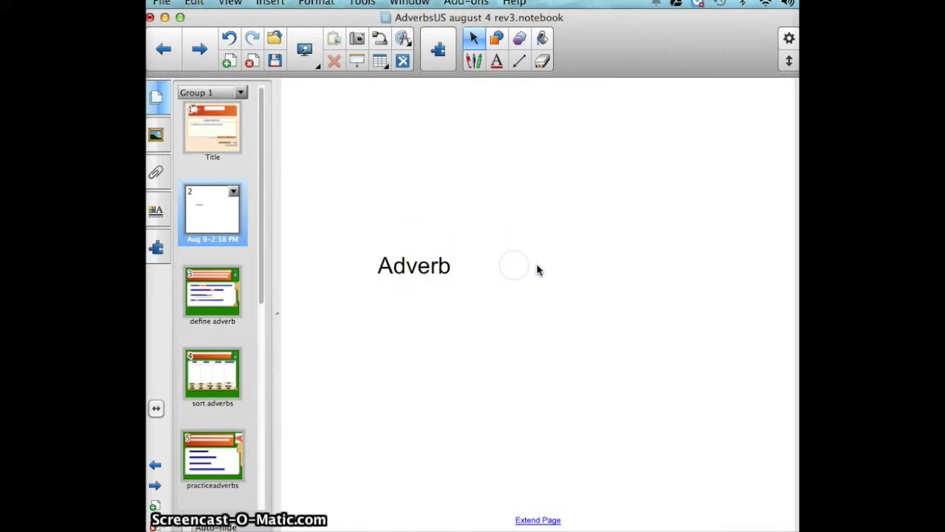
Add a separate text object reading "Adjective" on the right half of the new page
left_click(635, 270)
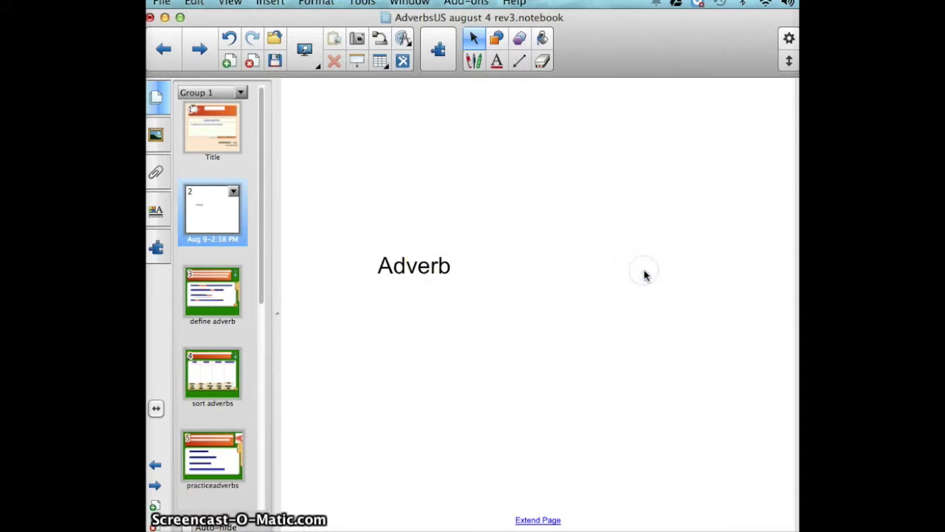
type("Adjective")
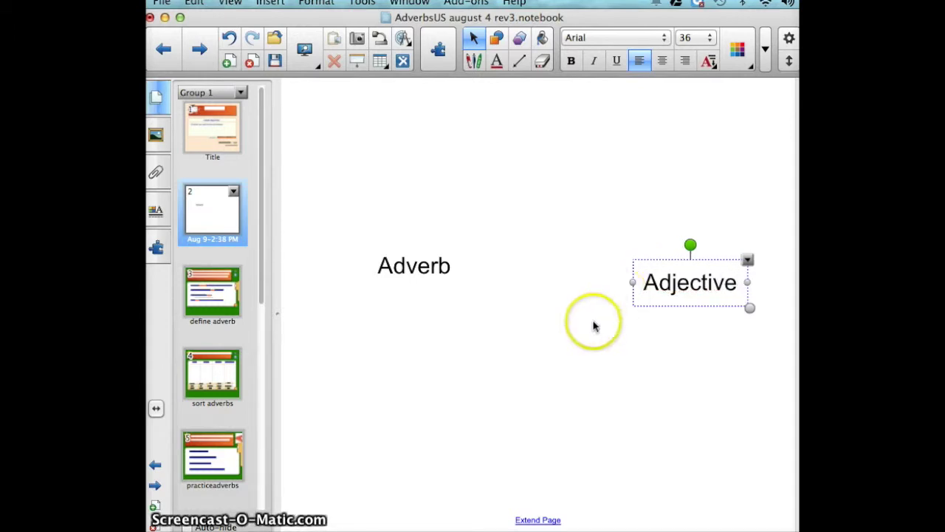
left_click(577, 357)
left_click(527, 369)
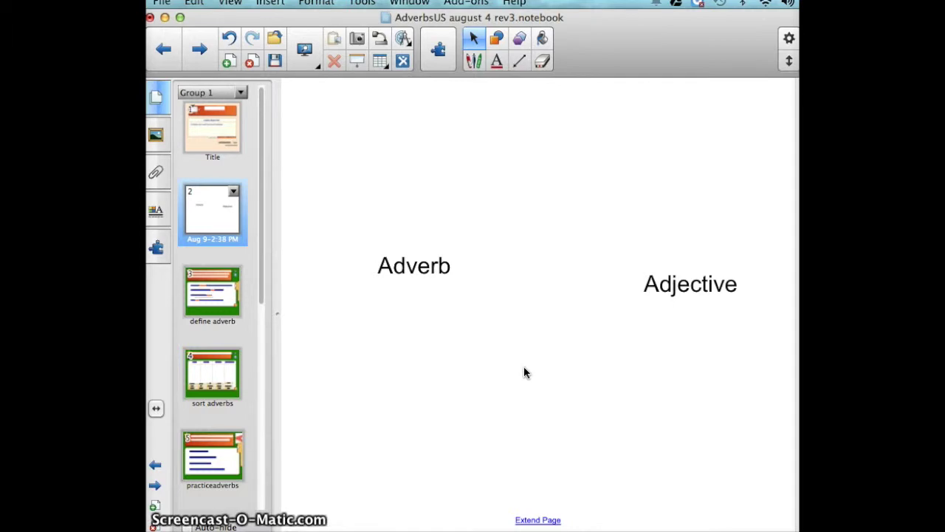
Search the Gallery for "Balloon pop"
left_click(379, 197)
left_click(191, 140)
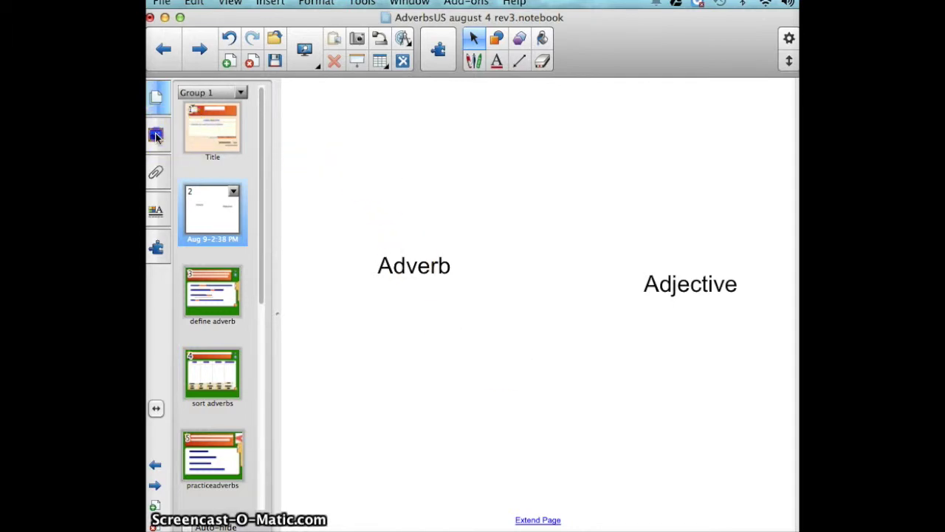
left_click(156, 135)
left_click(219, 92)
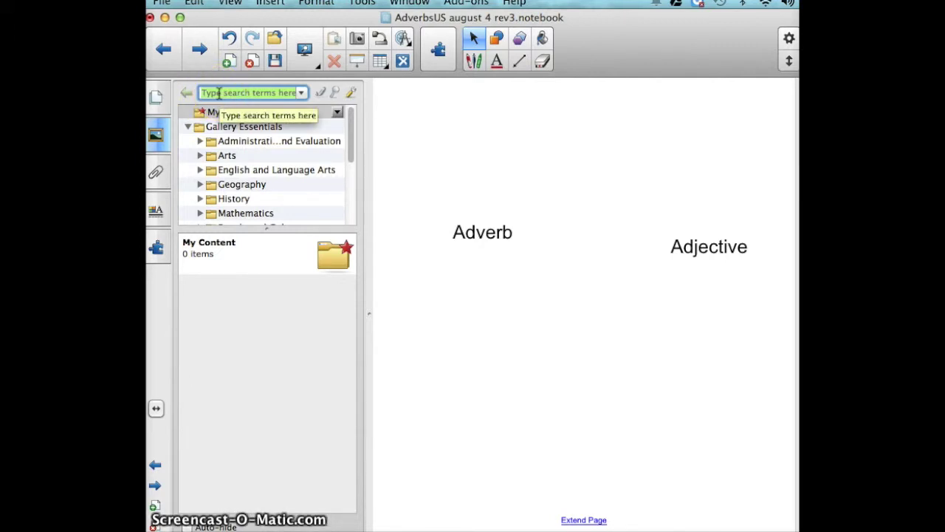
type("Balloon pop")
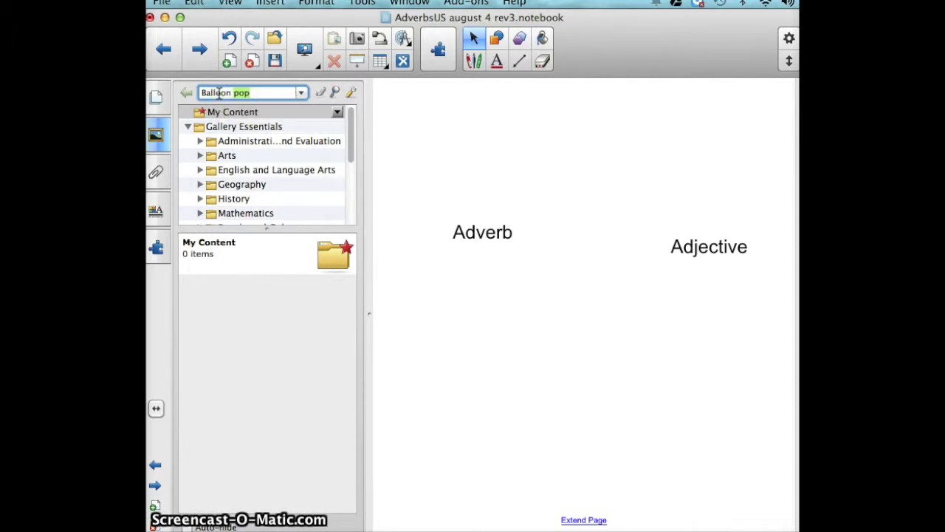
left_click(337, 91)
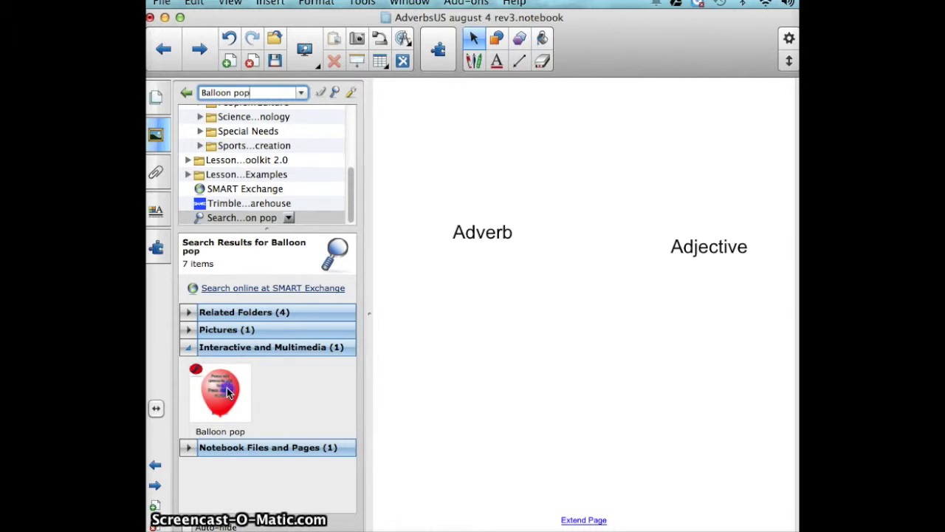
Add the interactive Balloon pop object to the page and place it over the word "Adverb"
left_click(226, 387)
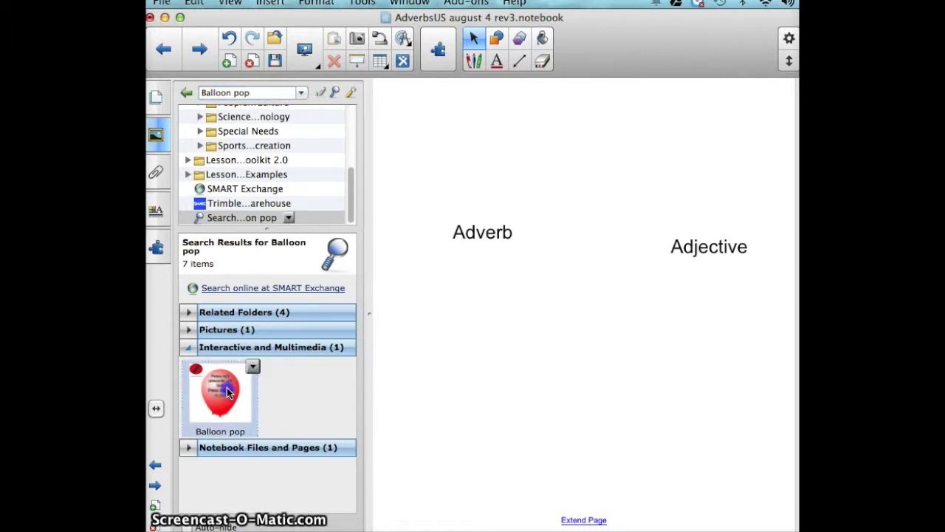
left_click_drag(227, 387, 477, 419)
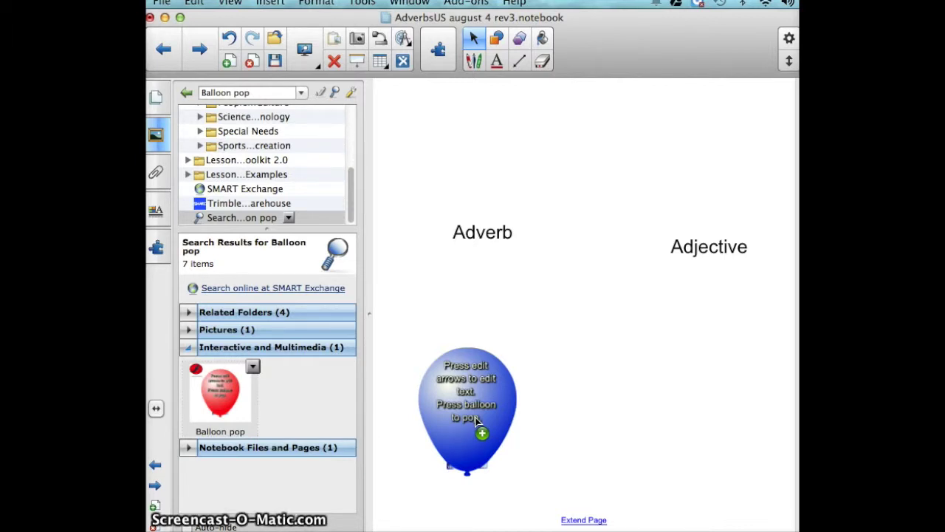
left_click_drag(477, 419, 483, 260)
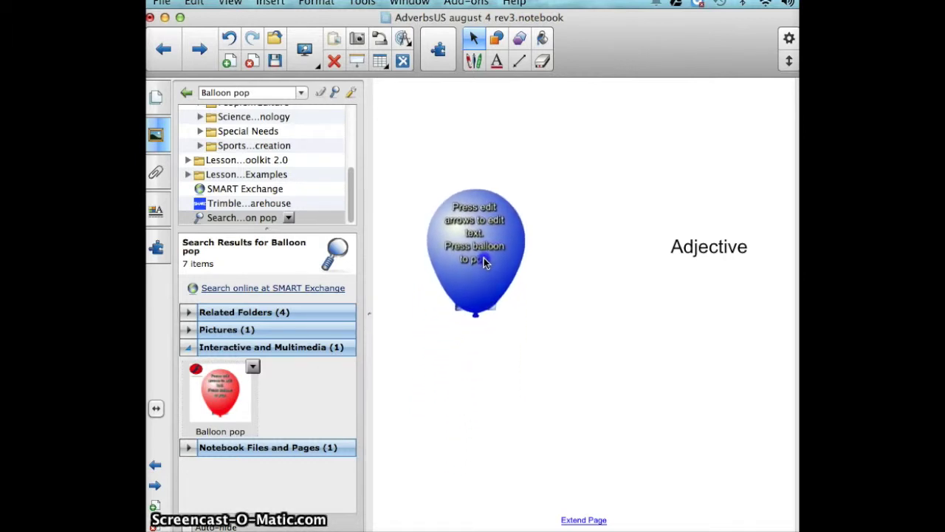
left_click(498, 380)
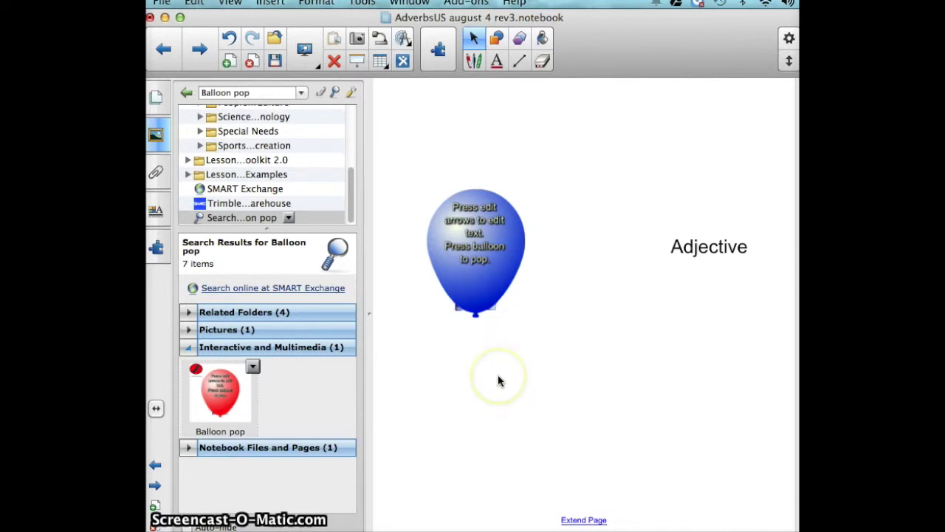
Add a second interactive Balloon pop object and place it over the word "Adjective"
left_click(164, 501)
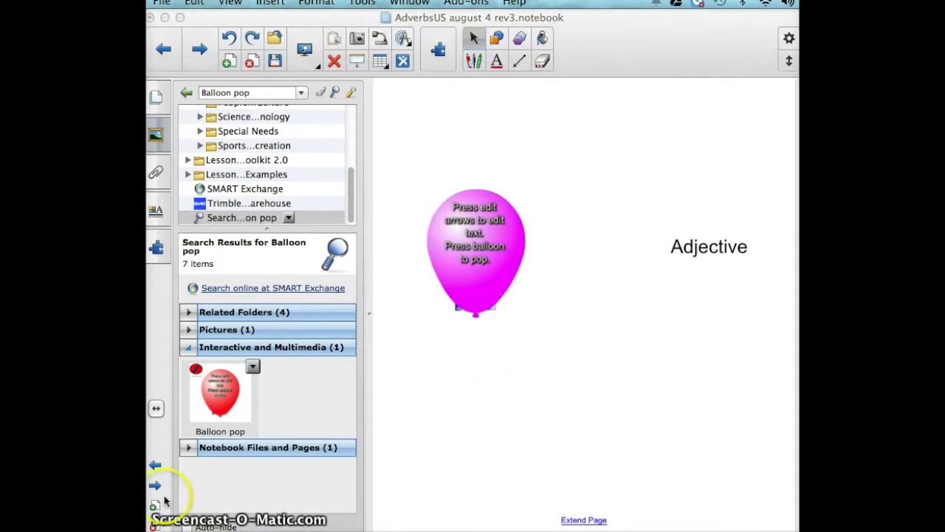
left_click(214, 400)
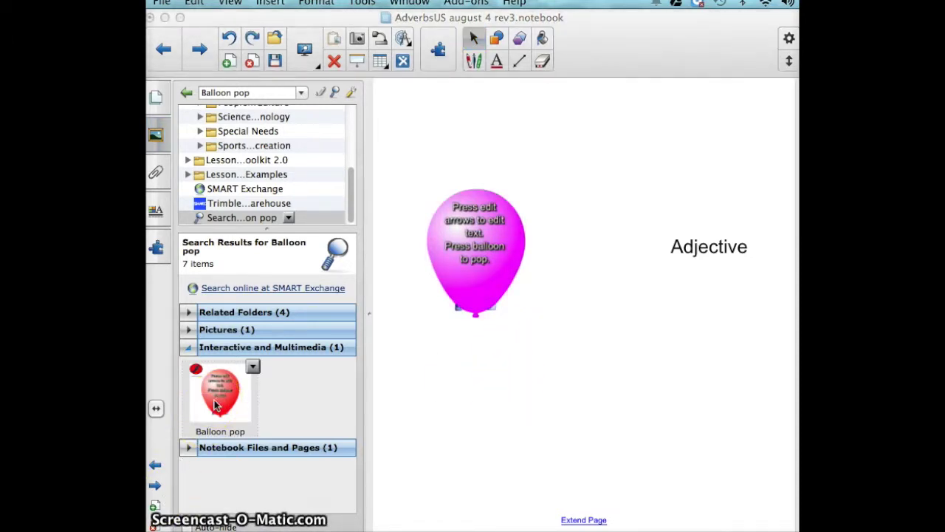
left_click_drag(214, 405, 377, 416)
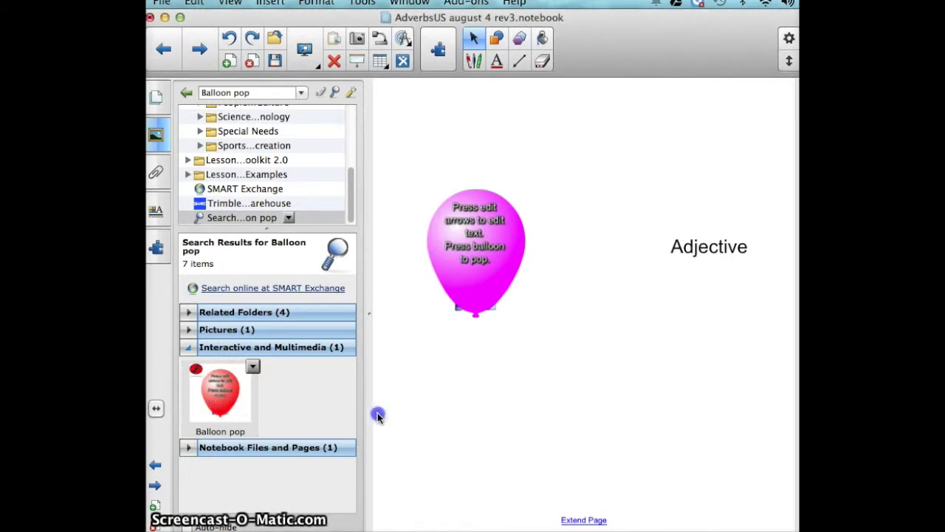
left_click_drag(225, 397, 708, 256)
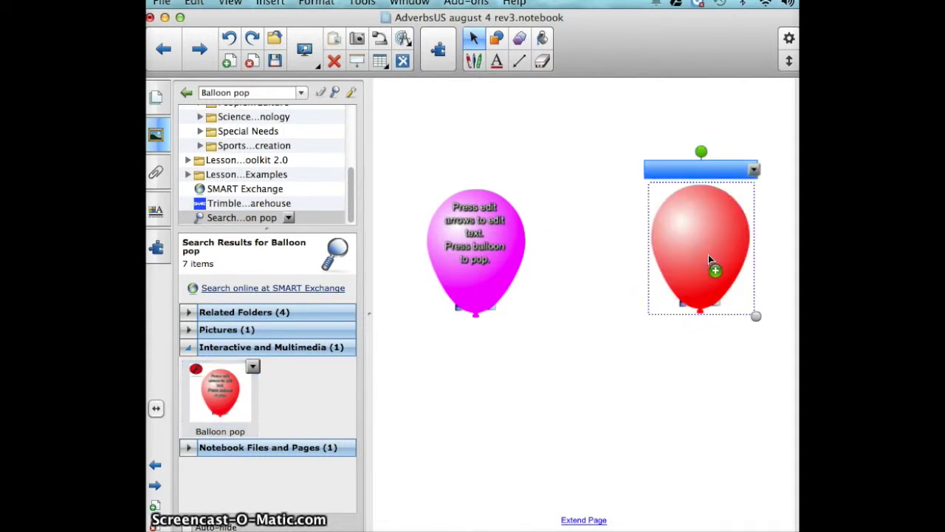
left_click(695, 359)
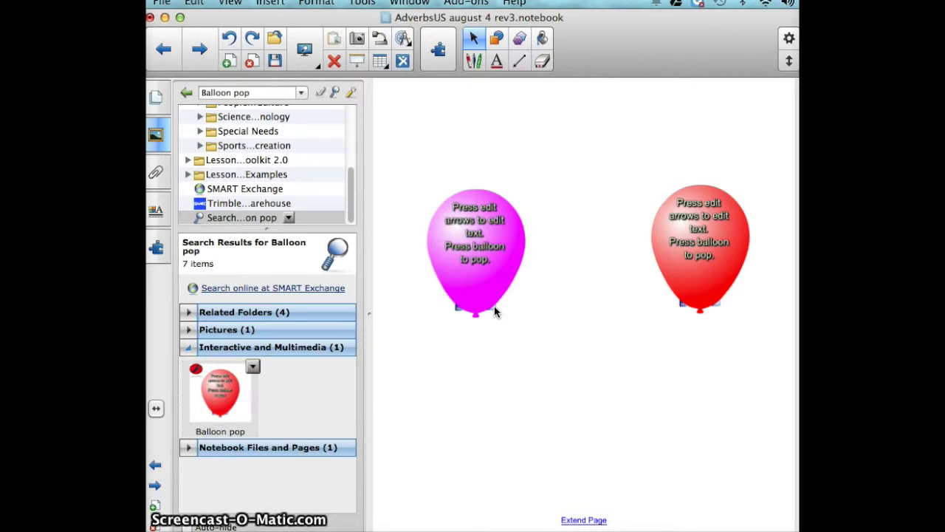
Enlarge both balloons while keeping them over the words "Adverb" and "Adjective"
left_click_drag(494, 310, 564, 435)
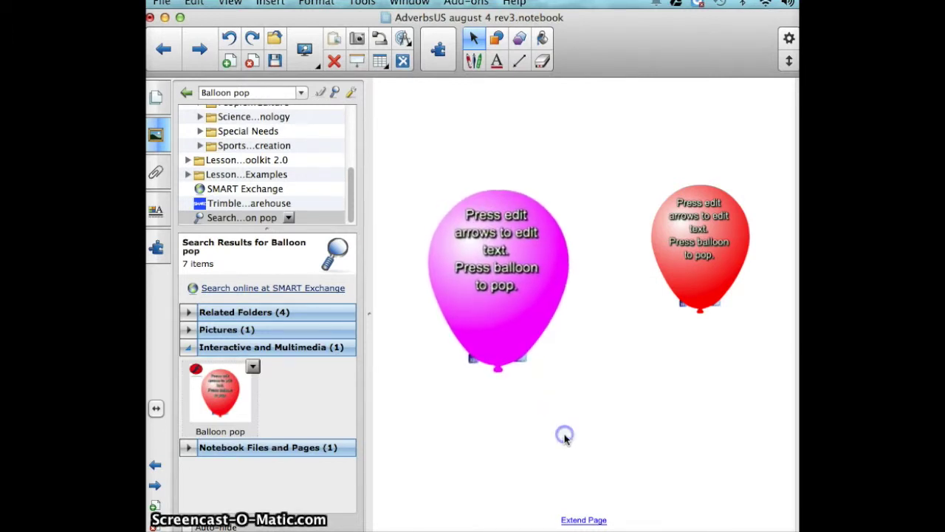
left_click(692, 333)
left_click_drag(692, 332, 755, 376)
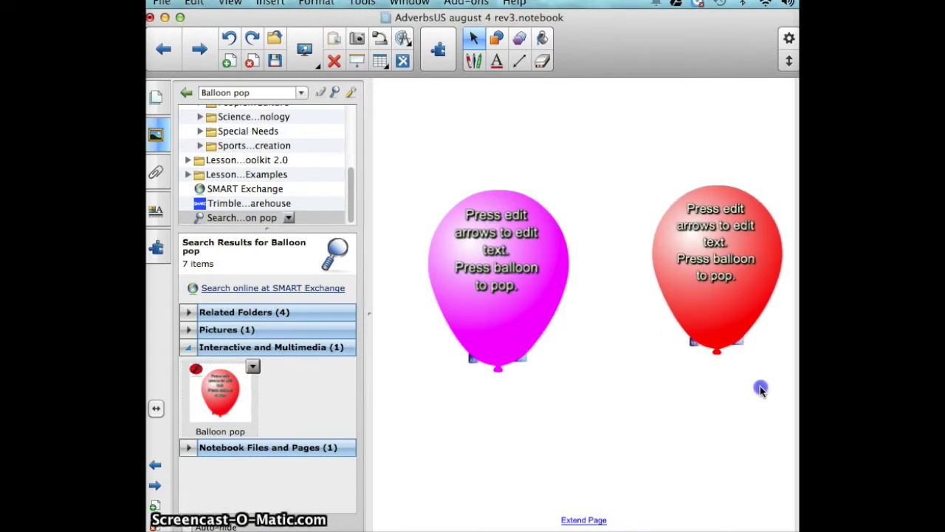
left_click(581, 418)
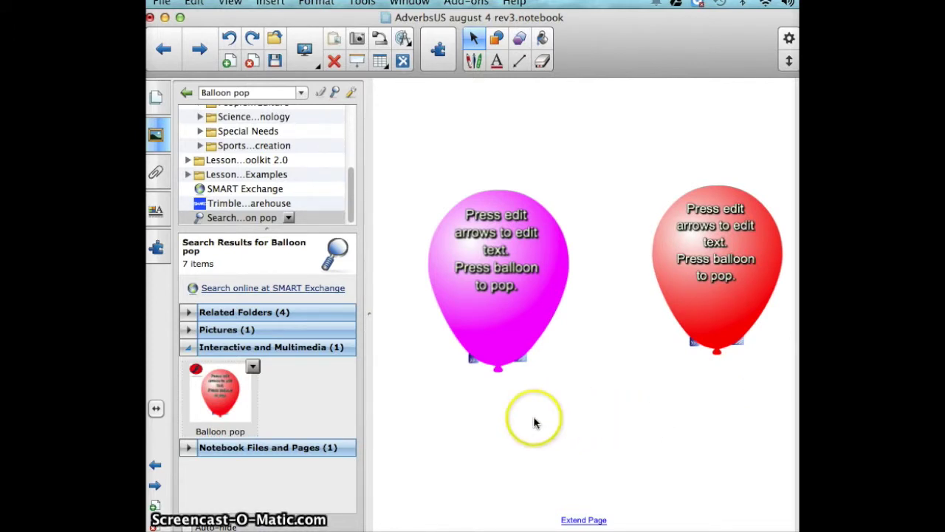
Switch the balloon over "Adverb" to edit mode and replace its placeholder text with "Quickly"
left_click(469, 364)
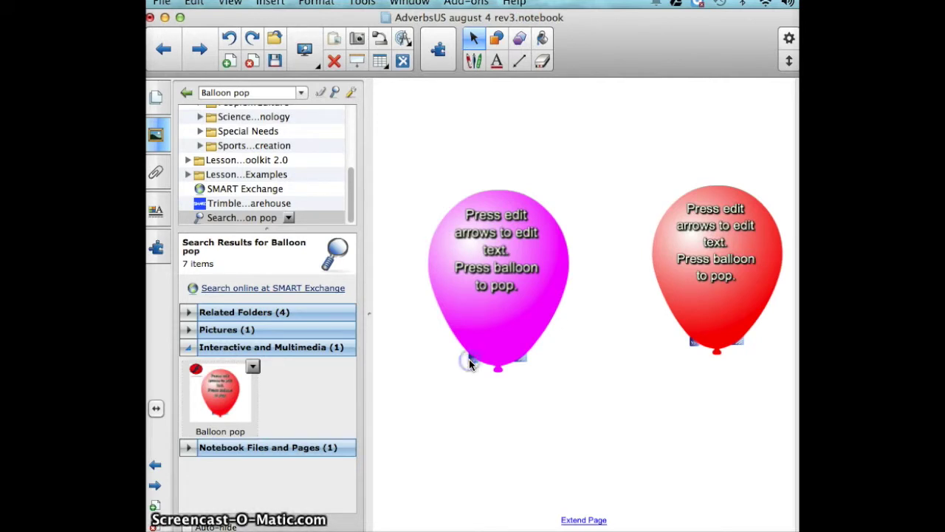
left_click(470, 364)
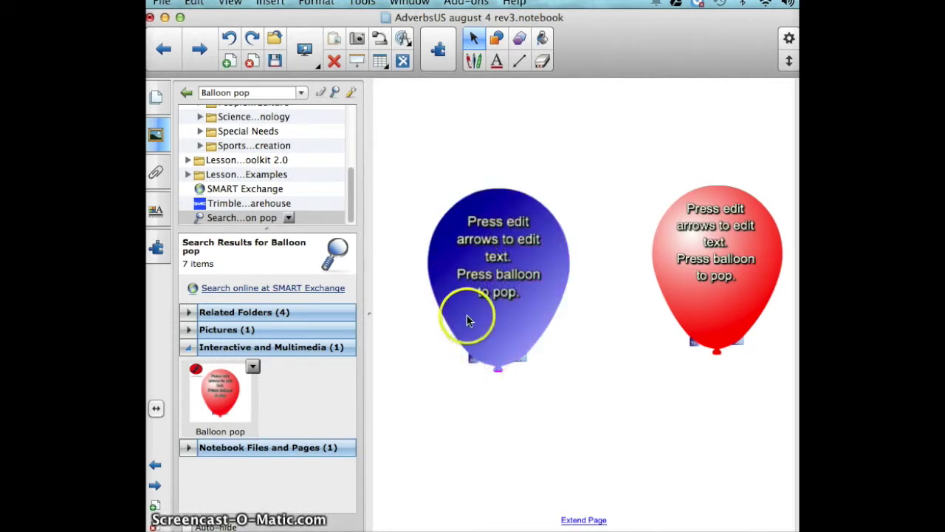
left_click(466, 234)
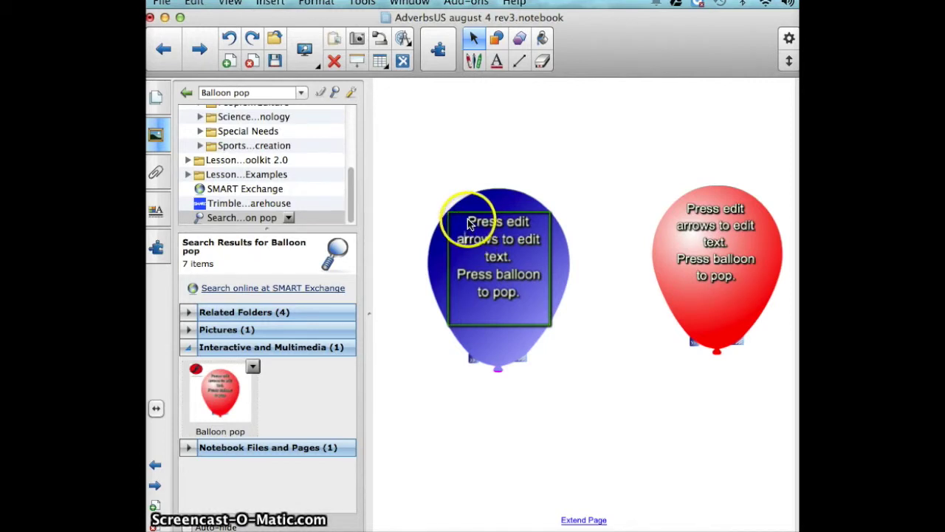
left_click_drag(468, 223, 532, 303)
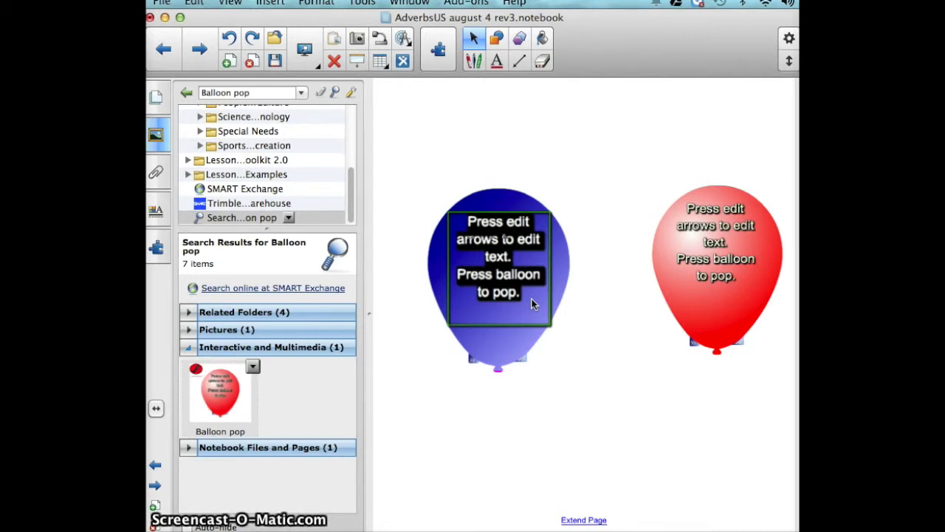
type("Q")
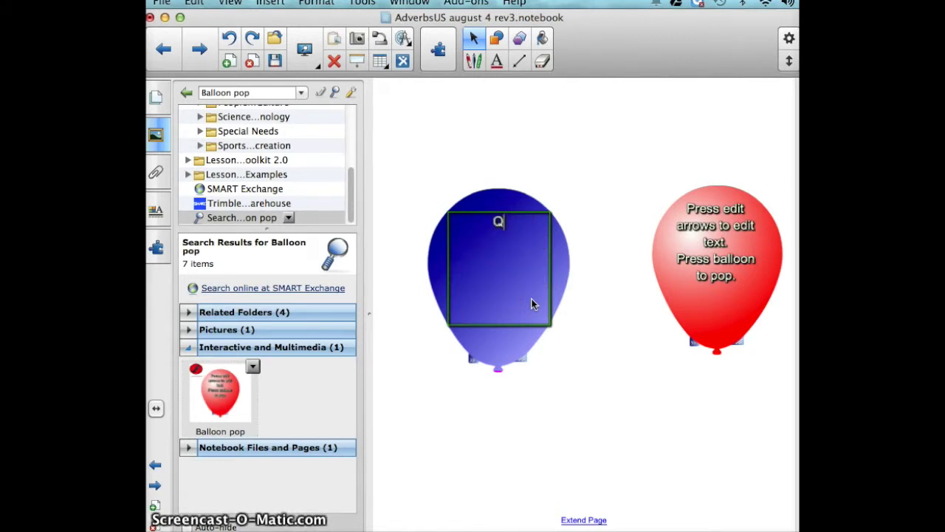
type("uickly")
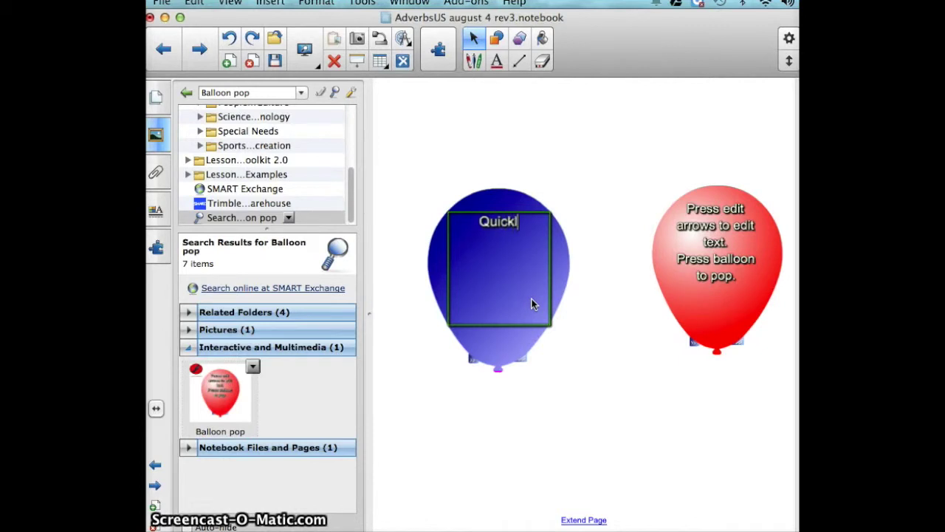
left_click(532, 283)
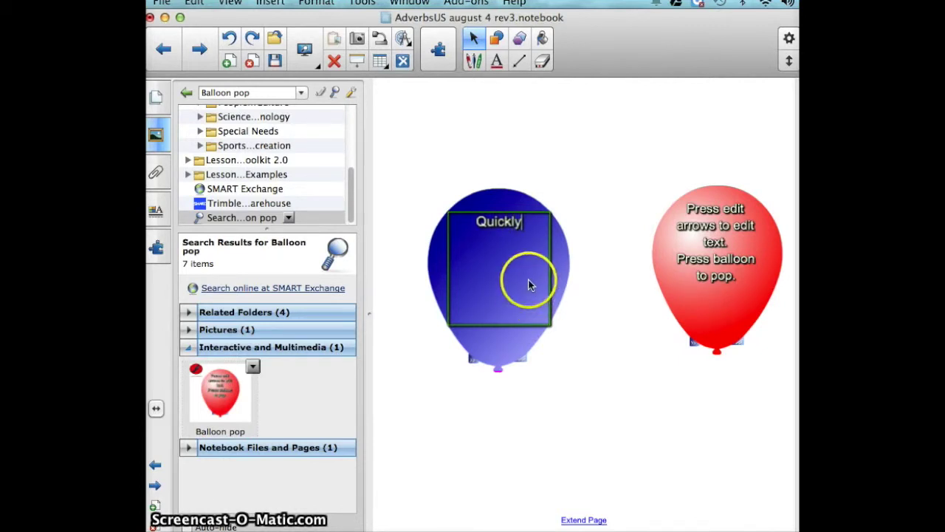
Insert three line breaks before "Quickly" to centre the word vertically in its balloon
left_click(479, 227)
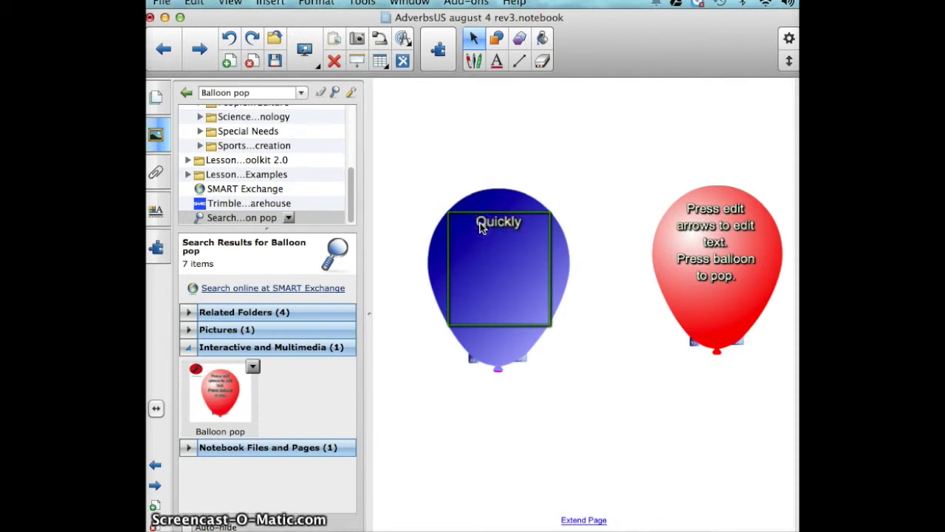
key("Return")
key("Return")
key("Return")
left_click_drag(648, 270, 650, 377)
left_click(650, 377)
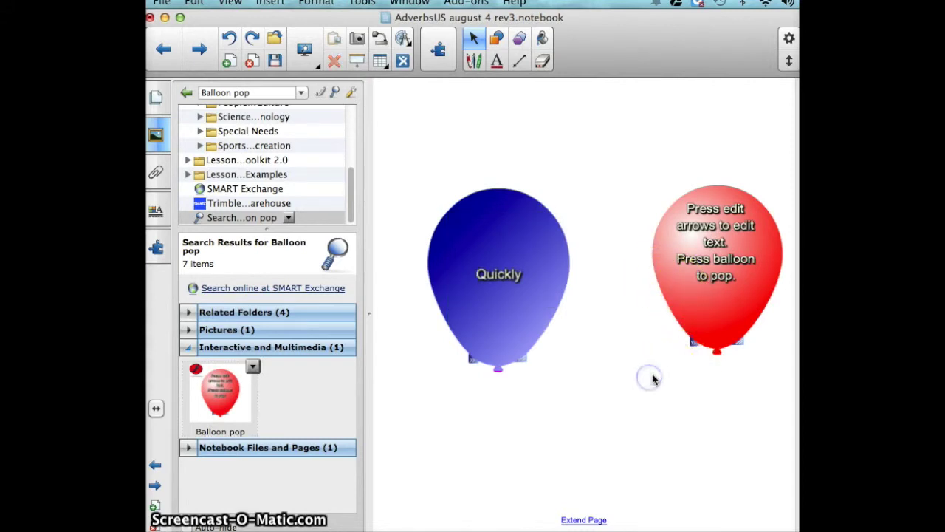
Switch the balloon over "Adjective" to edit mode and replace its placeholder text with "Pretty"
left_click_drag(690, 348, 695, 344)
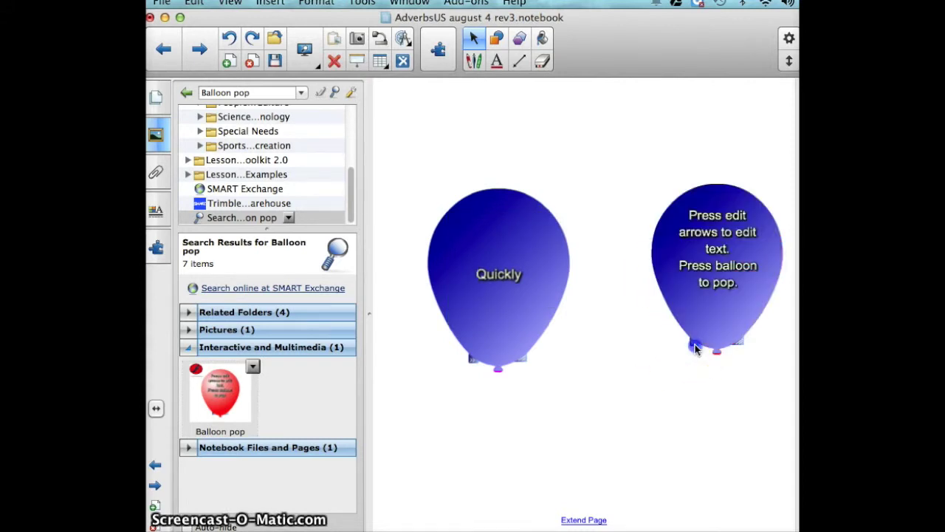
left_click(680, 234)
left_click(704, 266)
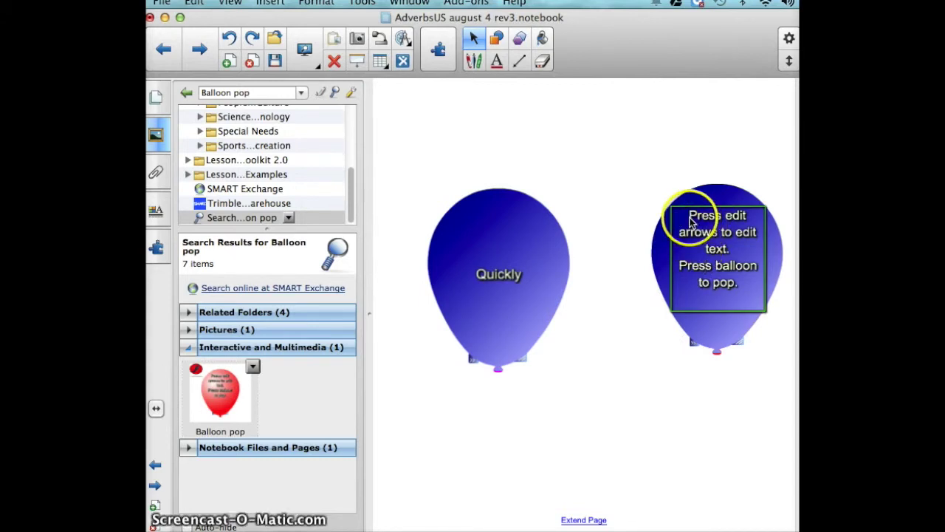
left_click_drag(691, 222, 760, 286)
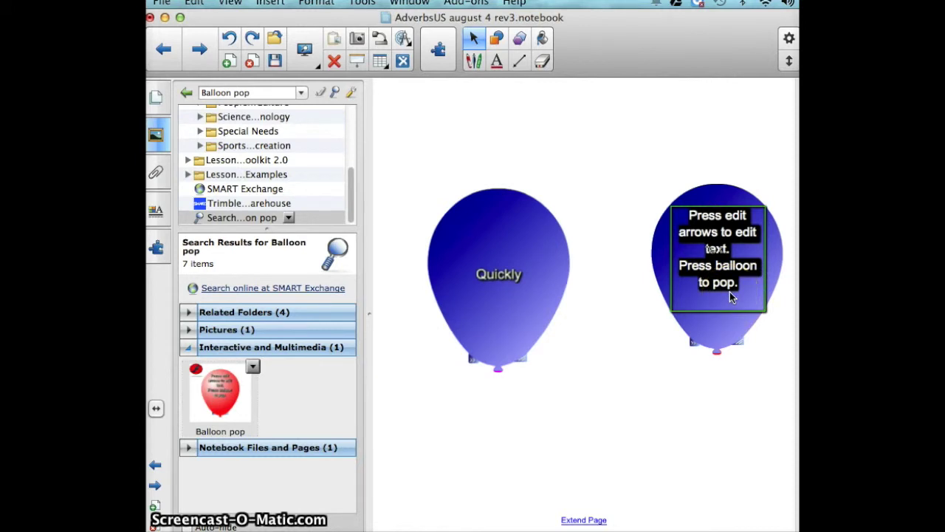
type("Pretty")
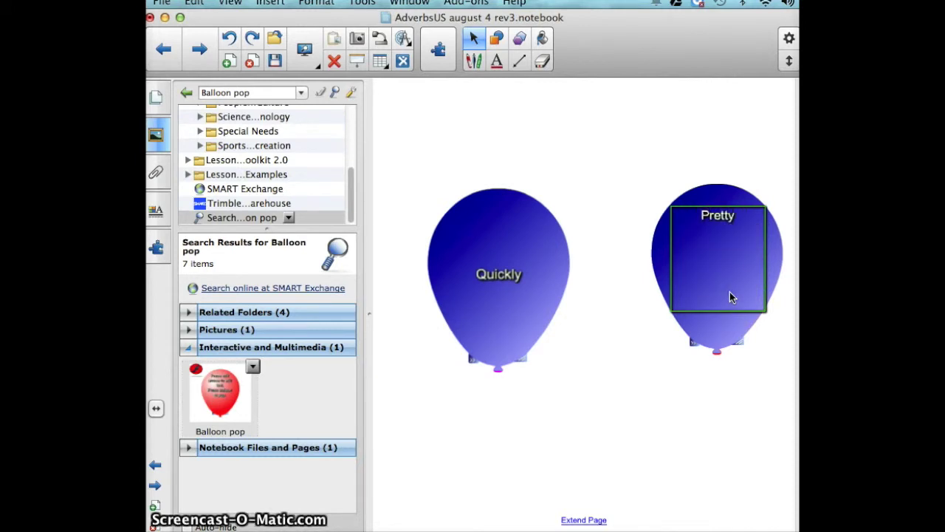
Insert two line breaks before "Pretty" to lower the word in its balloon, and take both balloons out of edit mode
left_click(699, 217)
key("Return")
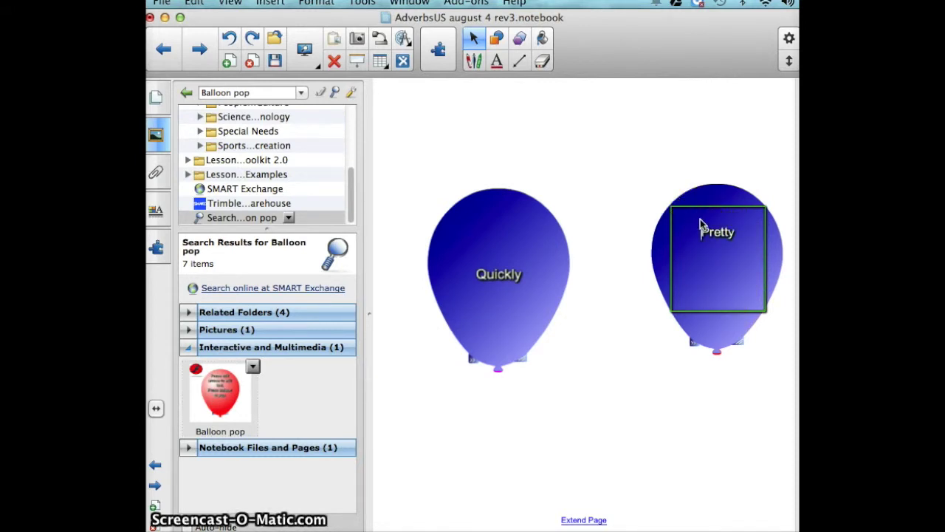
key("Return")
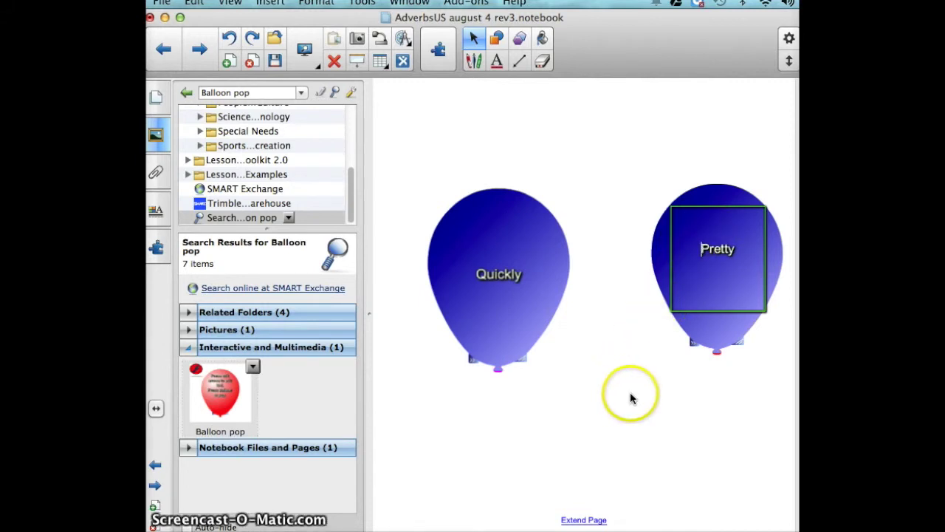
left_click(658, 394)
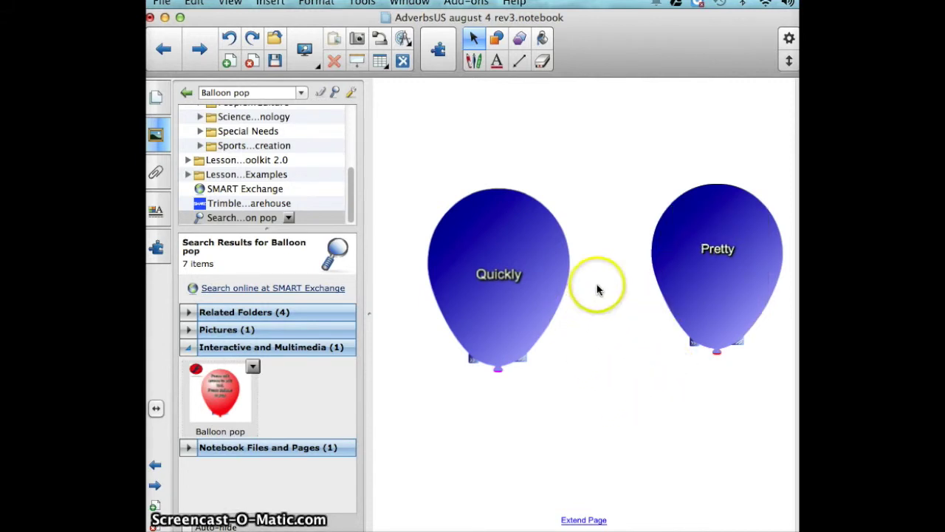
left_click(692, 348)
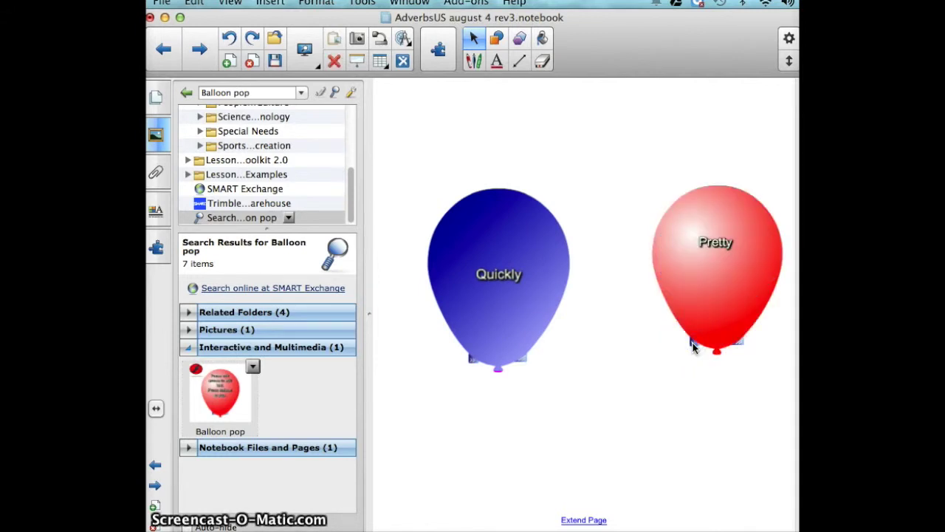
left_click(470, 364)
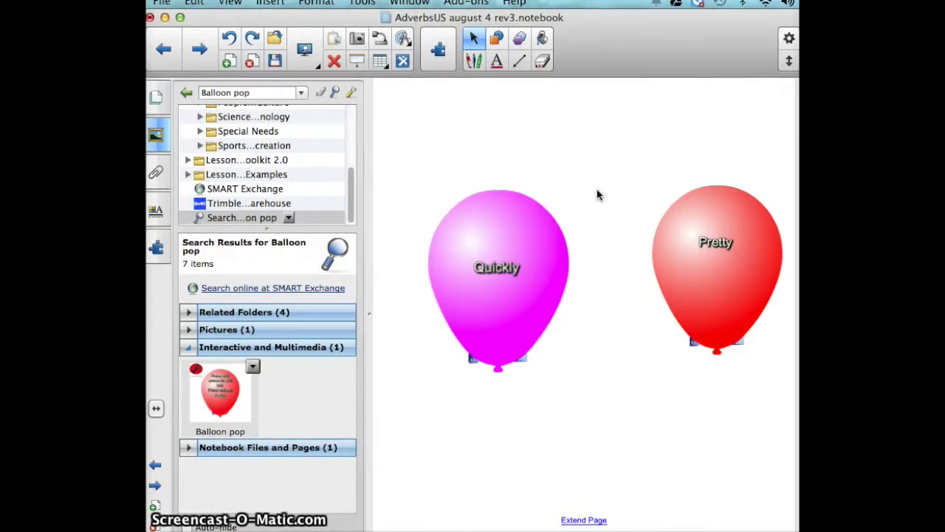
Test the "Quickly" and "Pretty" balloons by popping both to reveal the hidden words, and restore them to their unpopped state
left_click(525, 288)
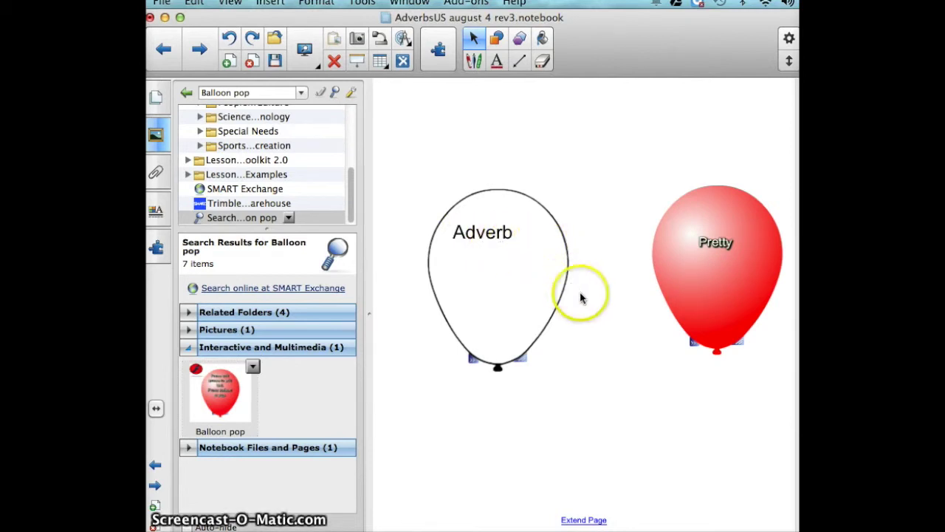
left_click(695, 282)
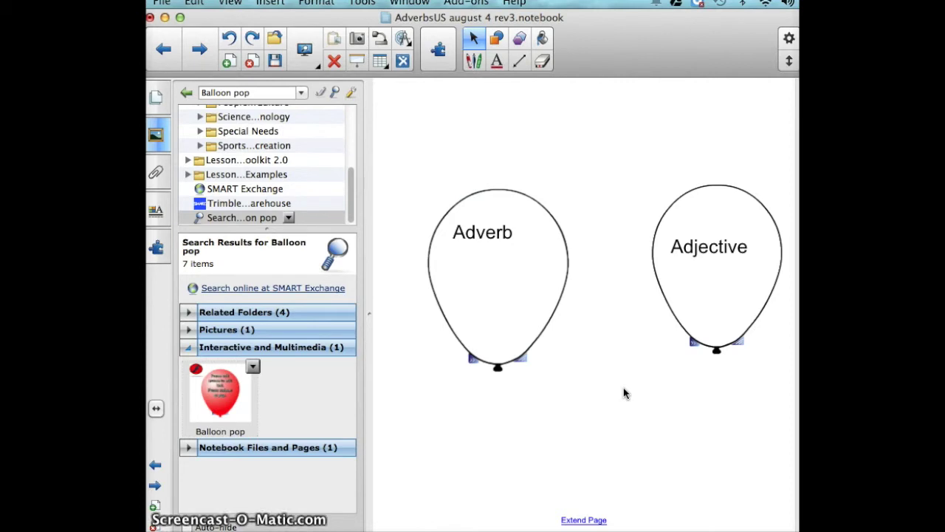
left_click(362, 490)
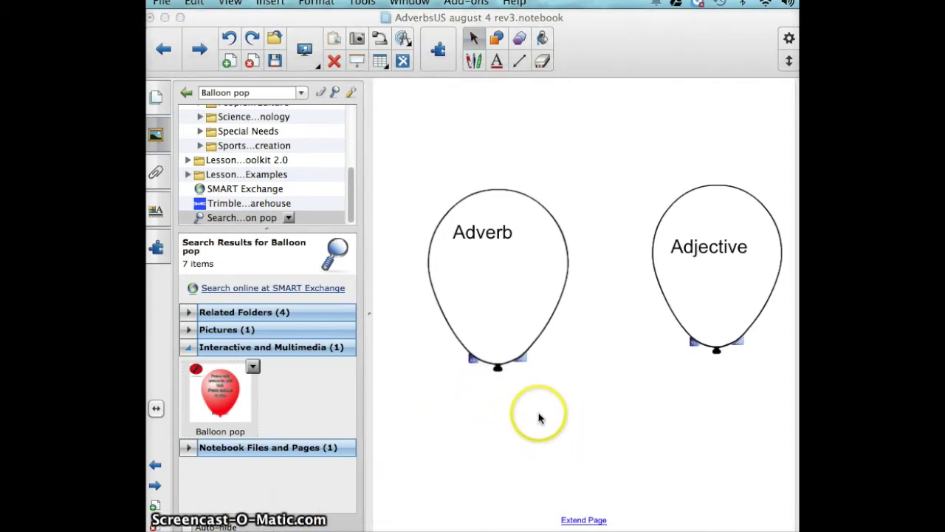
left_click(525, 328)
left_click(525, 329)
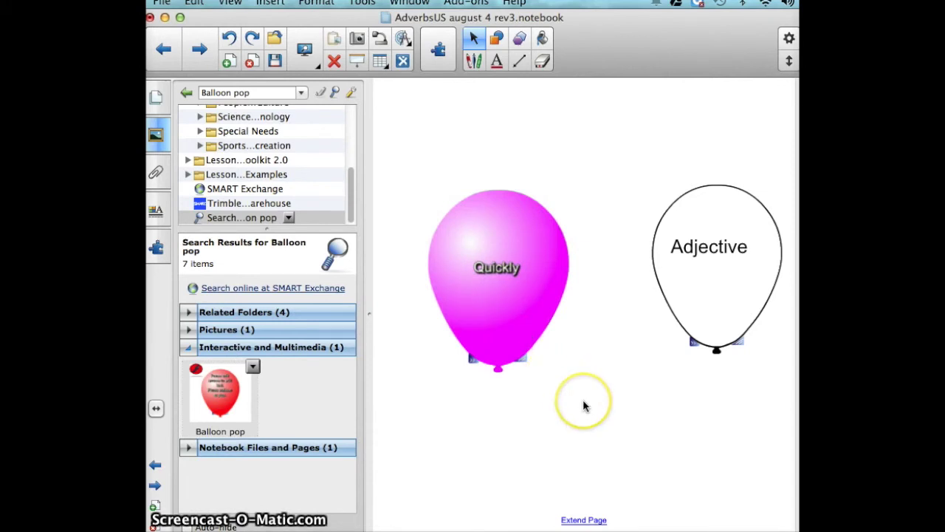
left_click(707, 323)
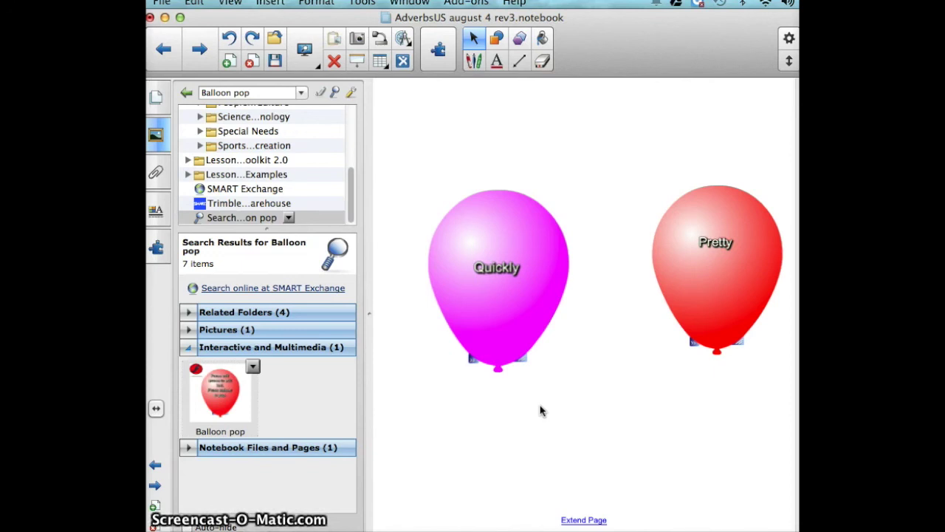
left_click(521, 422)
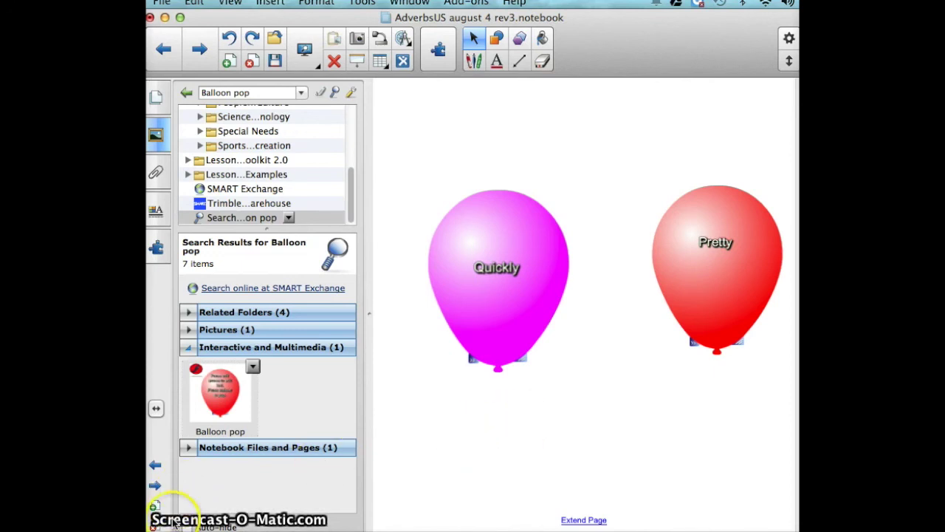